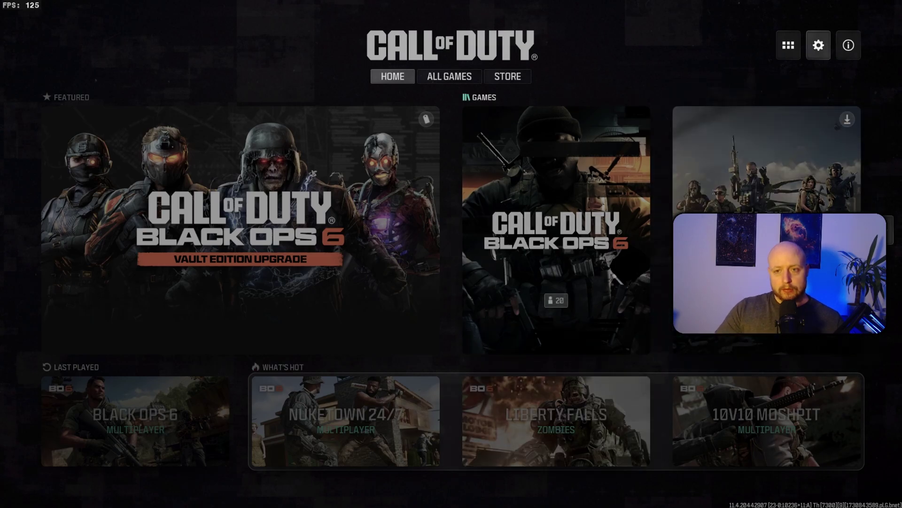
Open Settings > Graphics and move down to the Display Resolution setting.
click(818, 45)
key(Return)
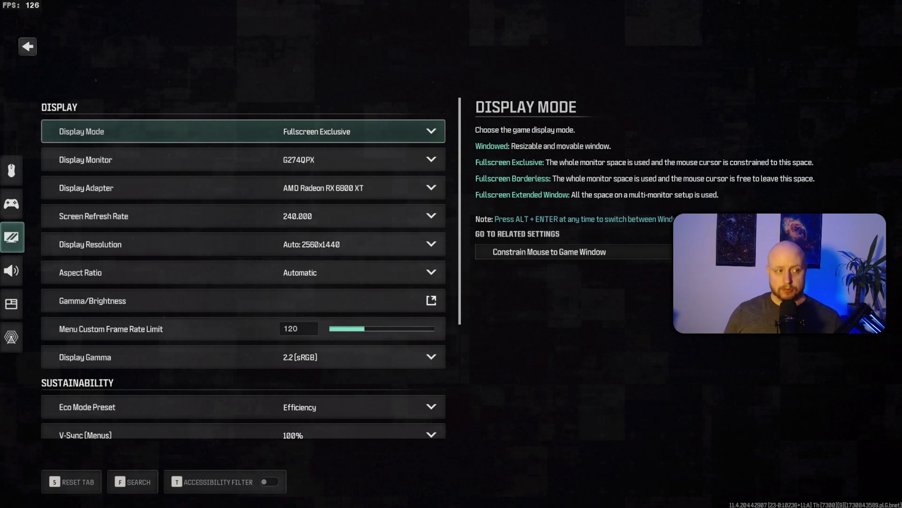
key(Down)
key(Down)
key(Down)
key(Down)
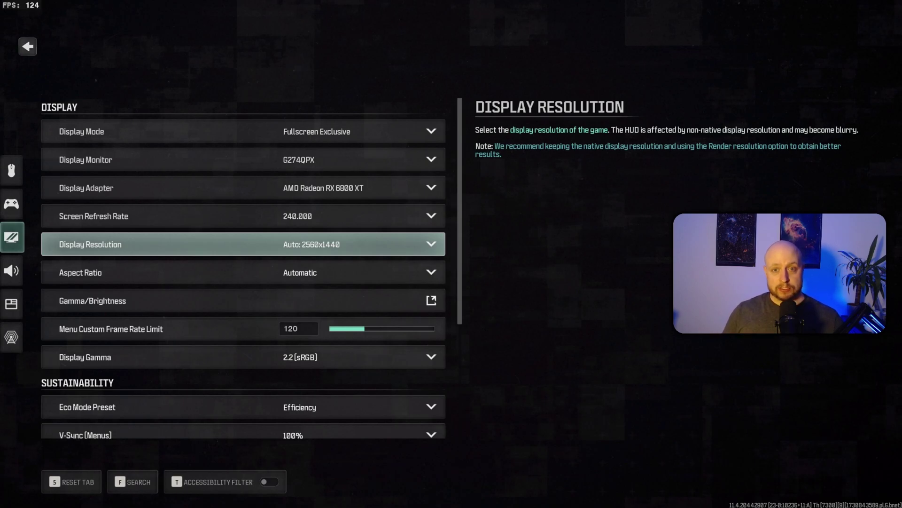
Browse the settings categories, back out to the main menu, and launch Black Ops 6 multiplayer.
key(Left)
key(Up)
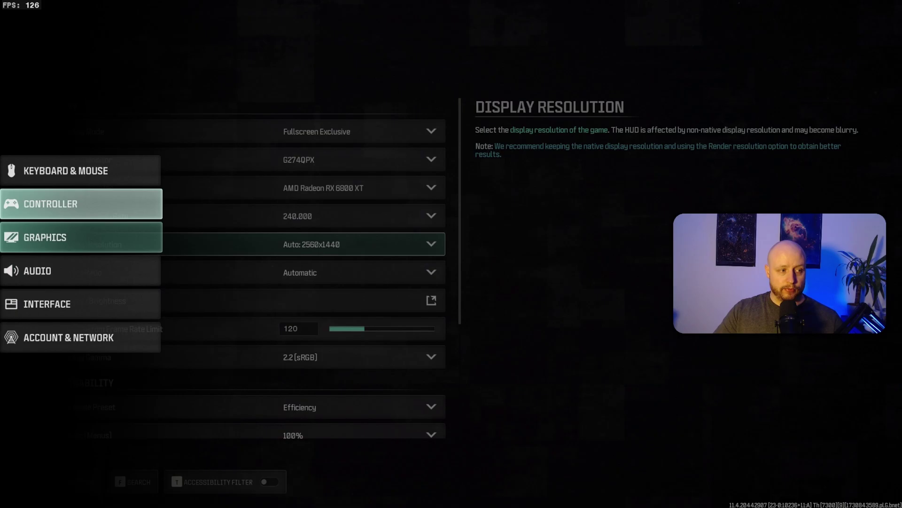
key(Down)
key(Down)
key(Down)
key(Up)
key(Up)
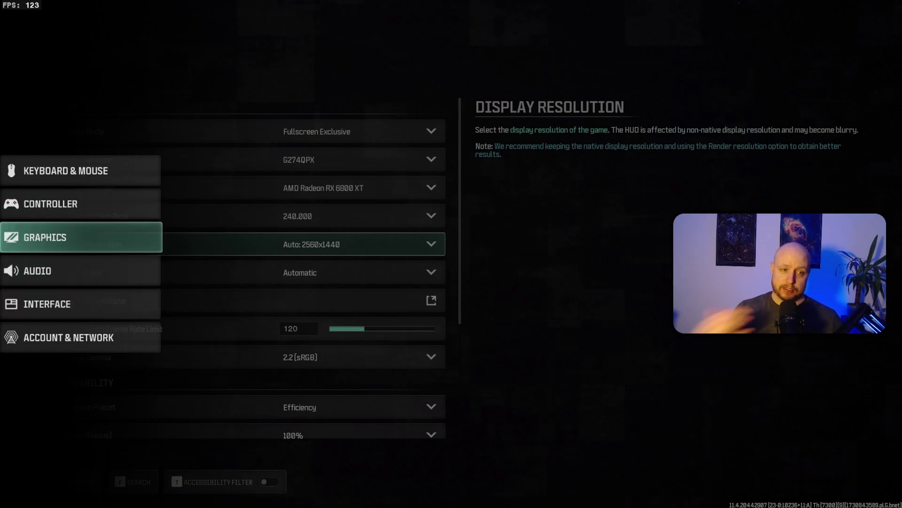
key(Escape)
key(Escape)
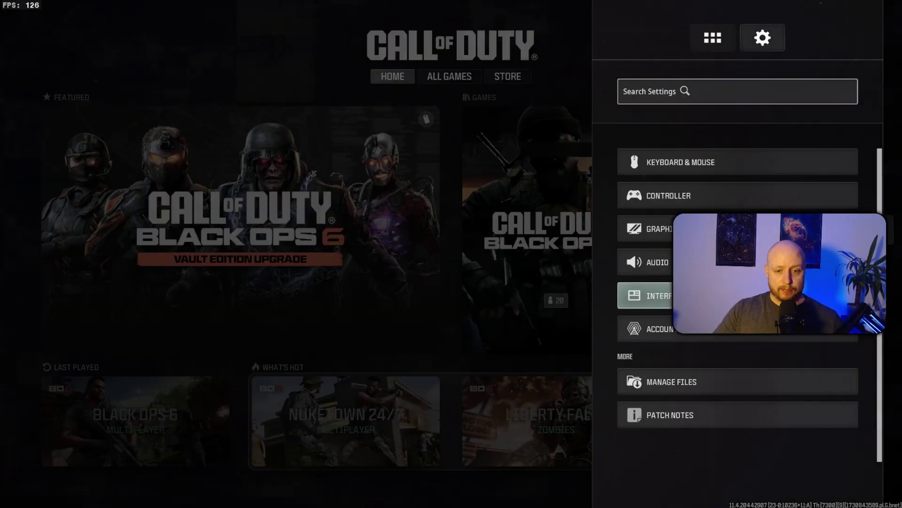
key(Escape)
key(Down)
key(Return)
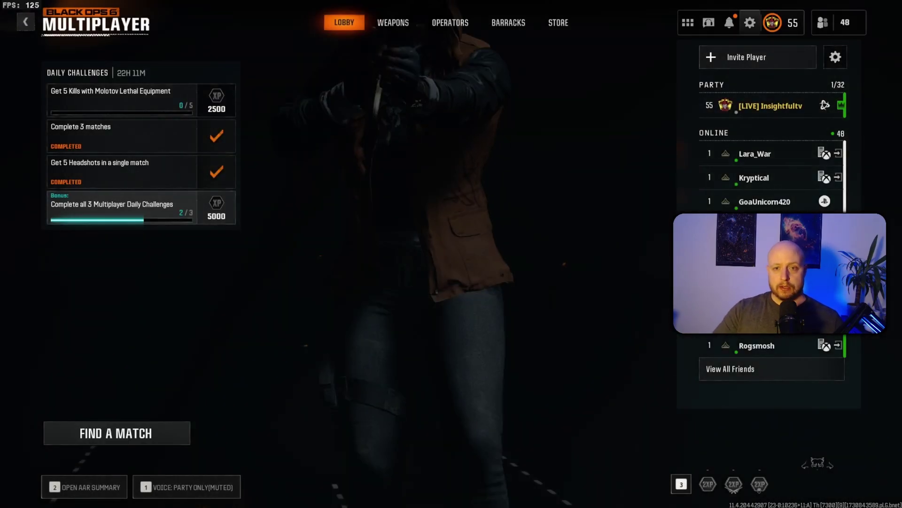
From the lobby open Graphics settings and scroll the Quality tab, from the Custom preset to Low textures.
key(Escape)
key(Down)
key(Down)
key(Down)
key(Return)
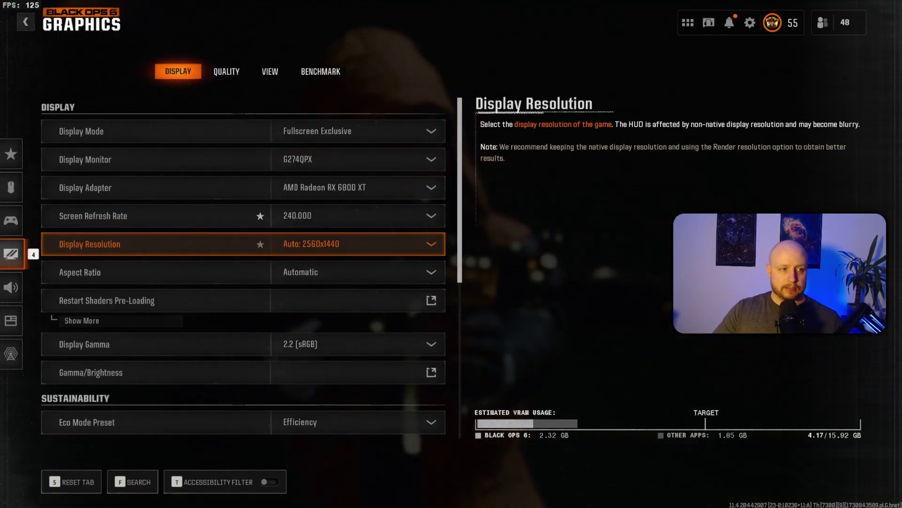
key(e)
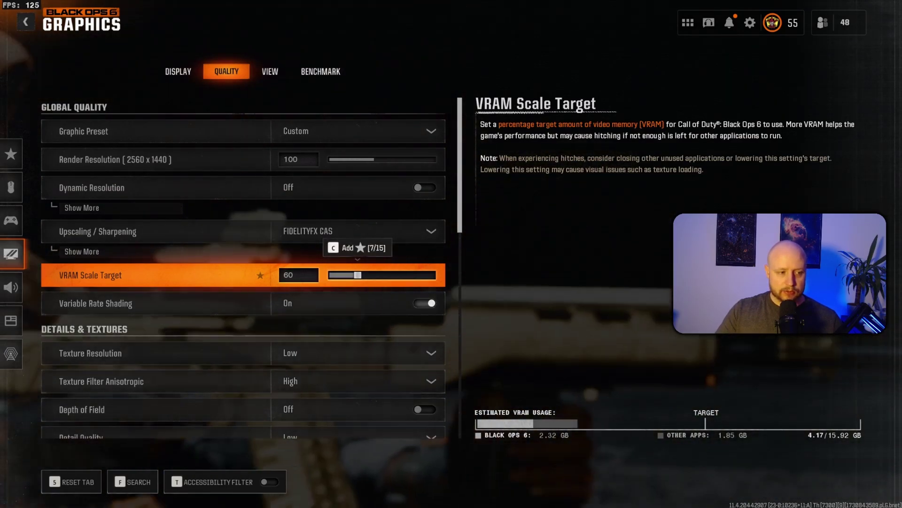
scroll(243, 268, down, 1)
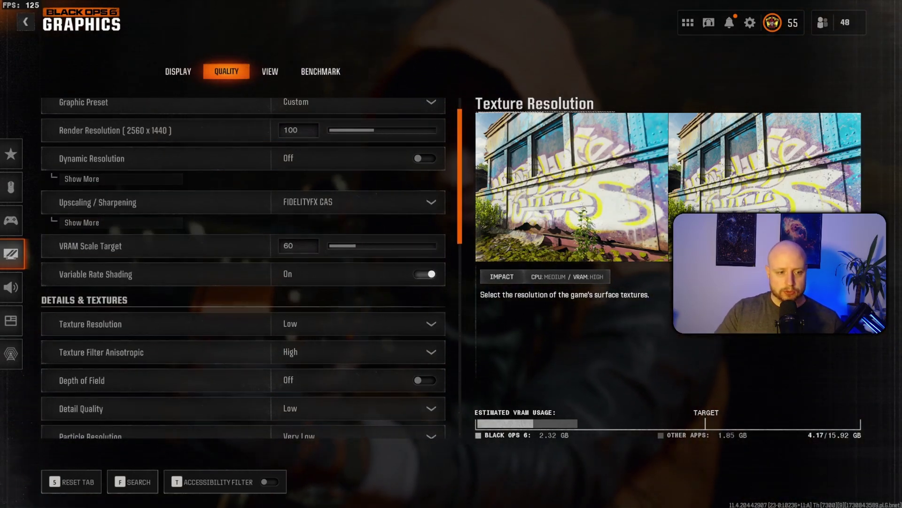
scroll(243, 268, down, 5)
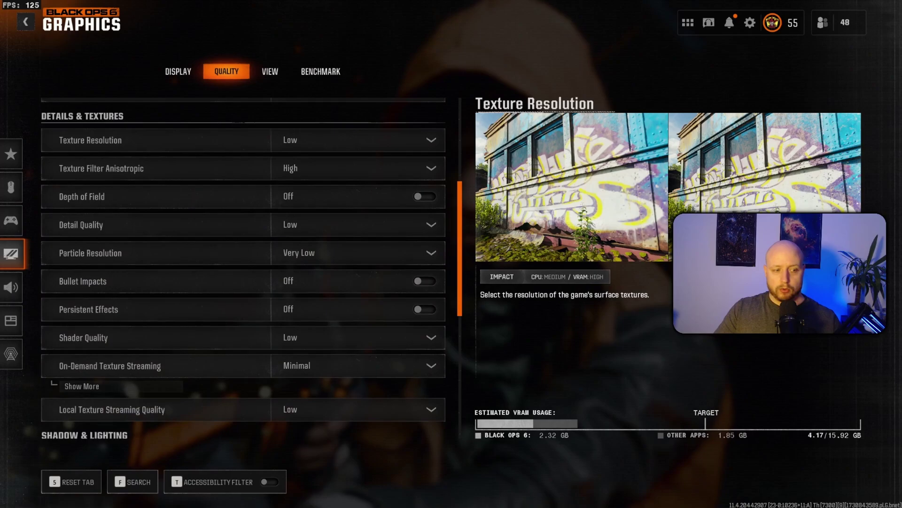
scroll(243, 268, down, 4)
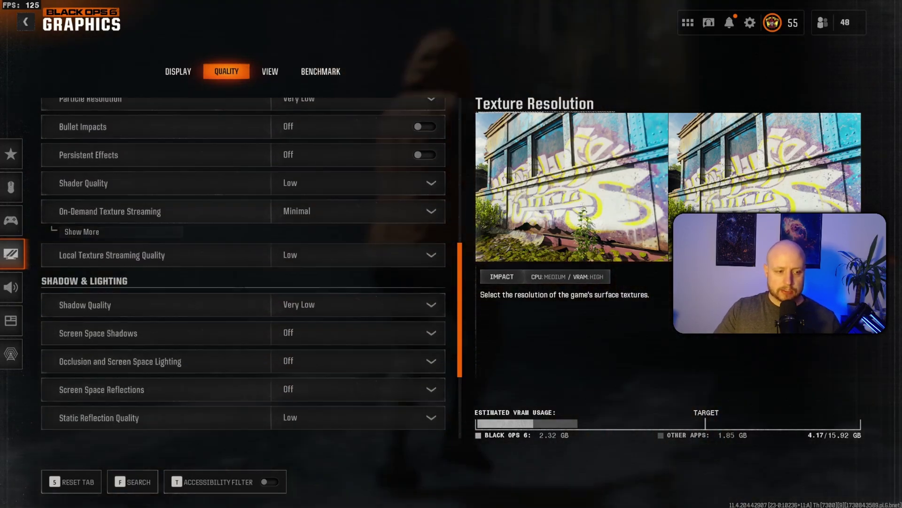
scroll(243, 268, down, 4)
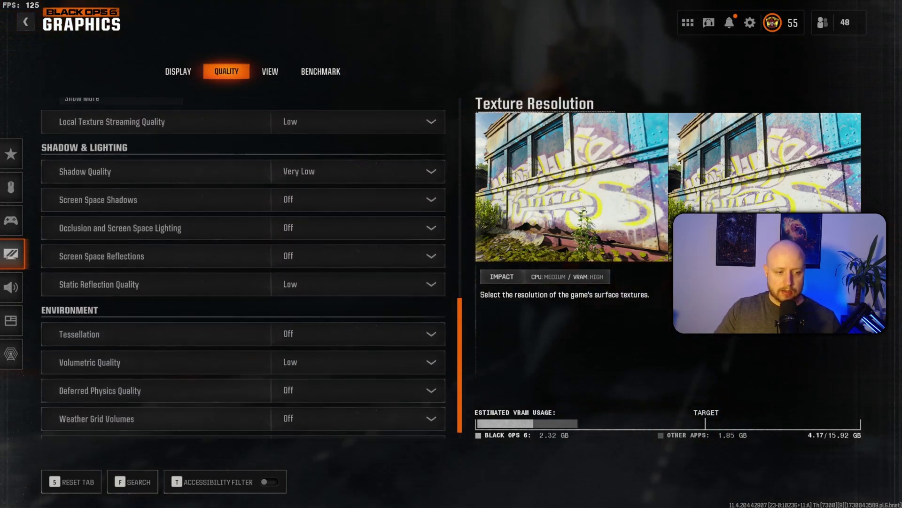
scroll(243, 268, up, 13)
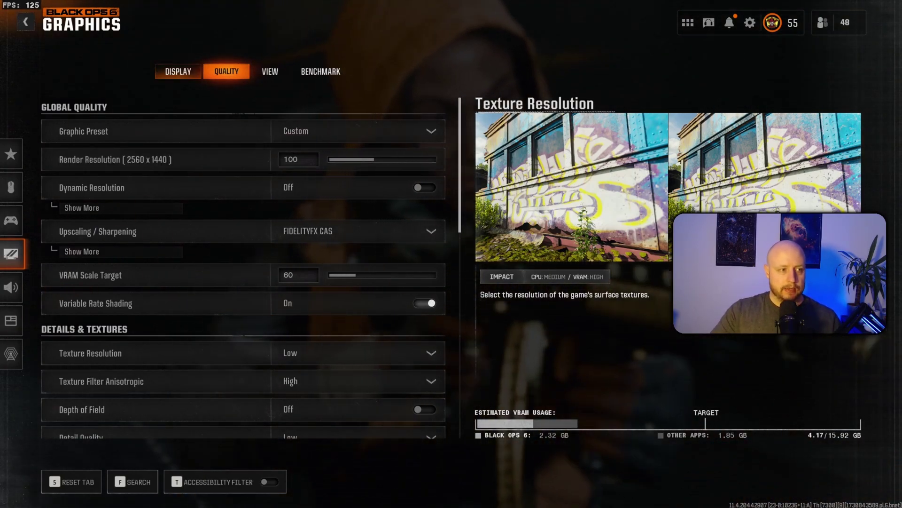
Return to the Display graphics tab and scroll down and back up through its settings.
click(178, 71)
scroll(243, 267, down, 3)
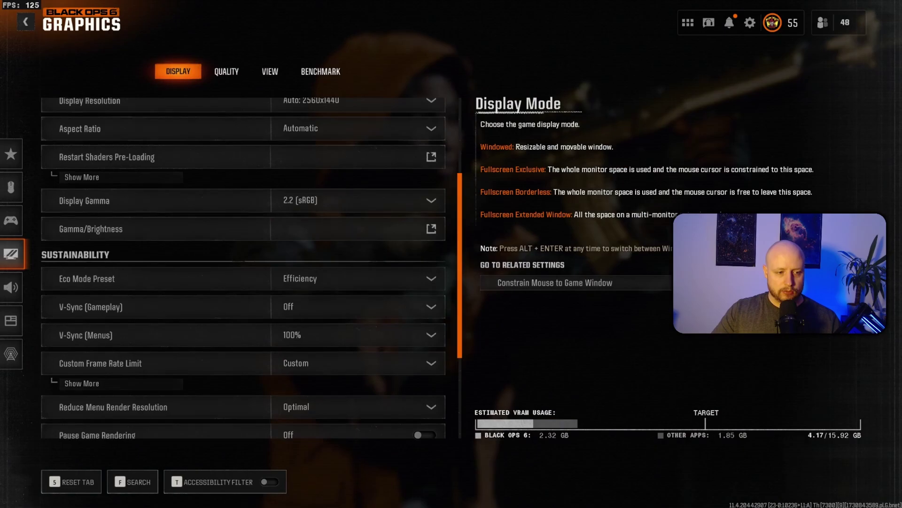
scroll(243, 267, down, 3)
scroll(243, 268, up, 5)
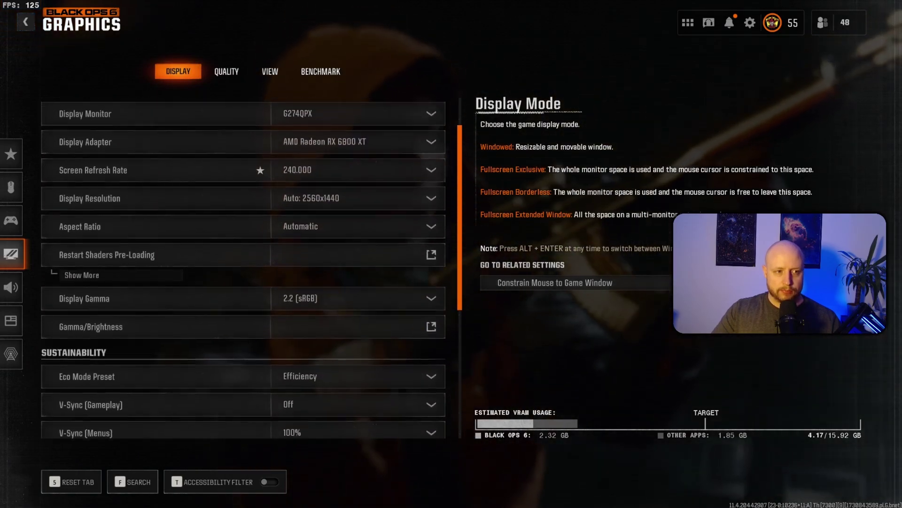
scroll(243, 268, up, 1)
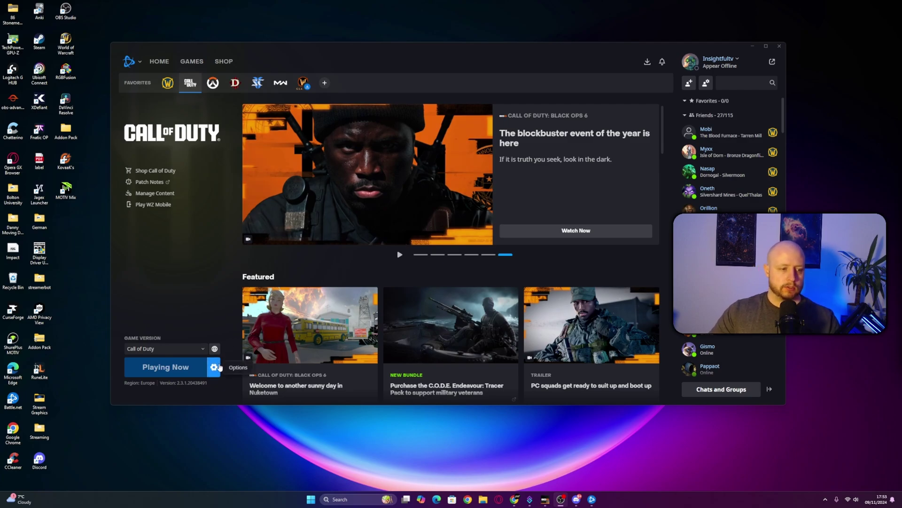
Open the Call of Duty game options from the gear beside Playing Now.
click(215, 367)
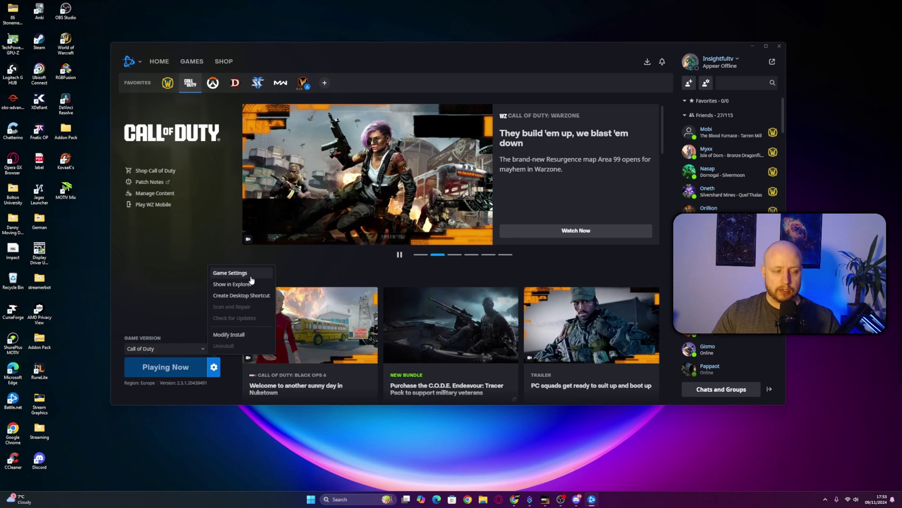
click(251, 276)
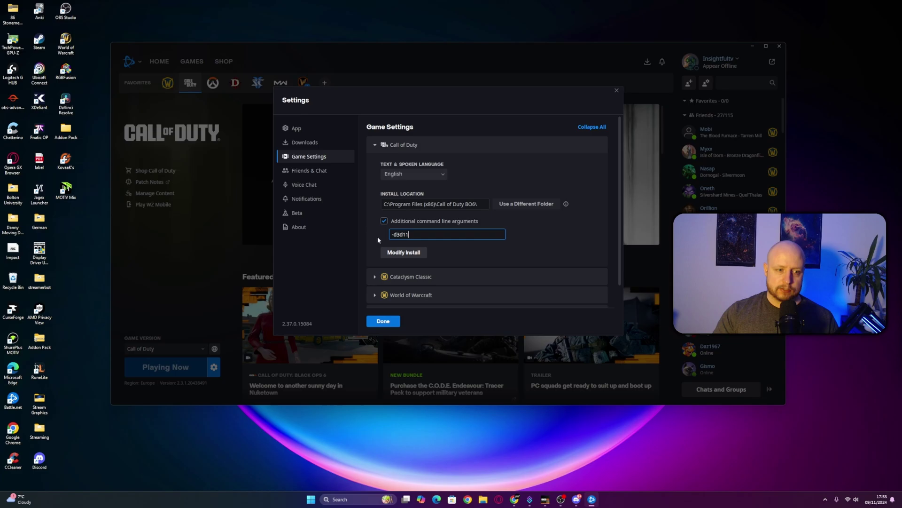
click(618, 91)
click(213, 367)
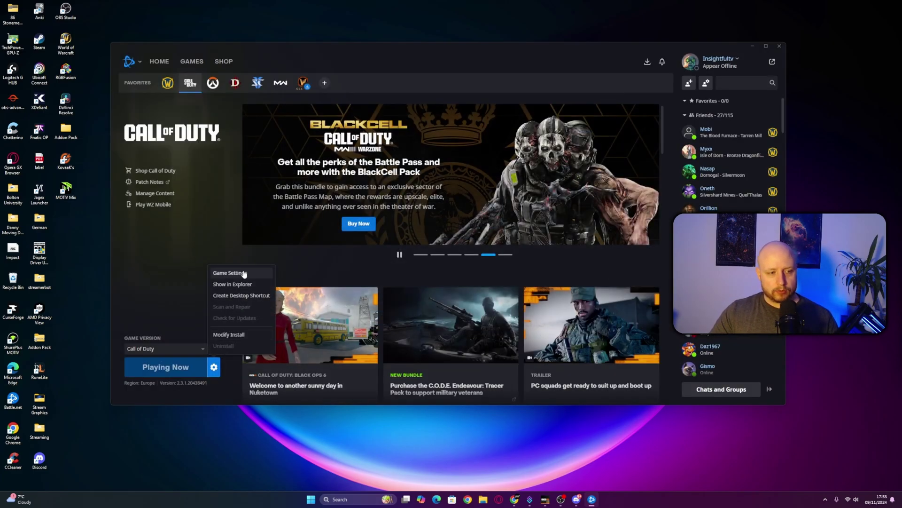
Show the game's install folder in File Explorer, open _retail_, then close the window.
click(238, 284)
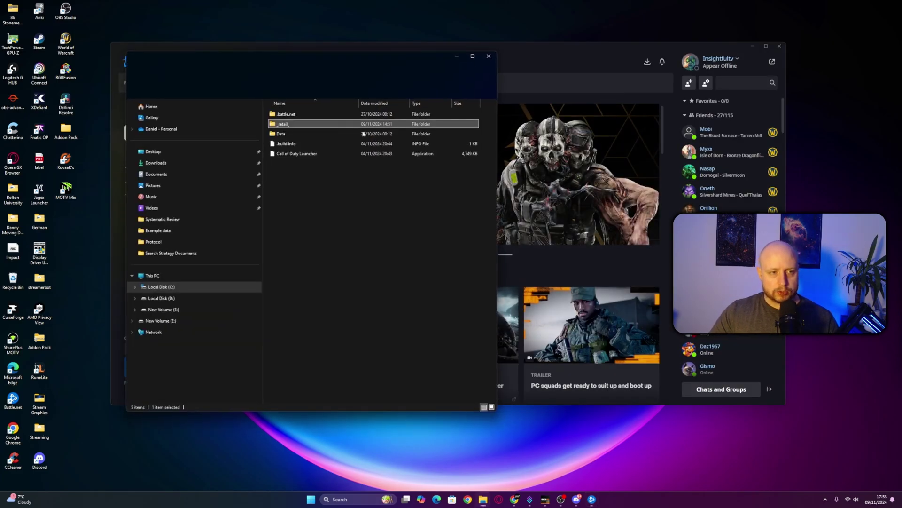
double_click(295, 124)
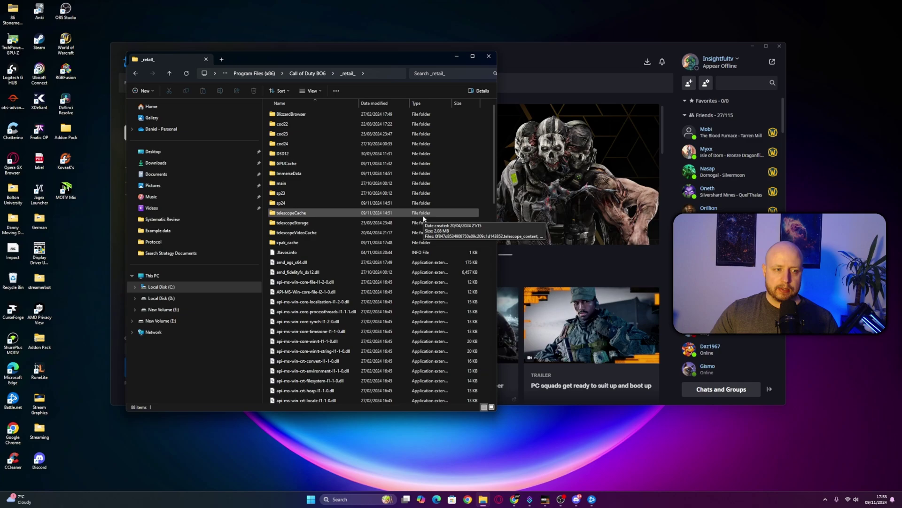
click(489, 56)
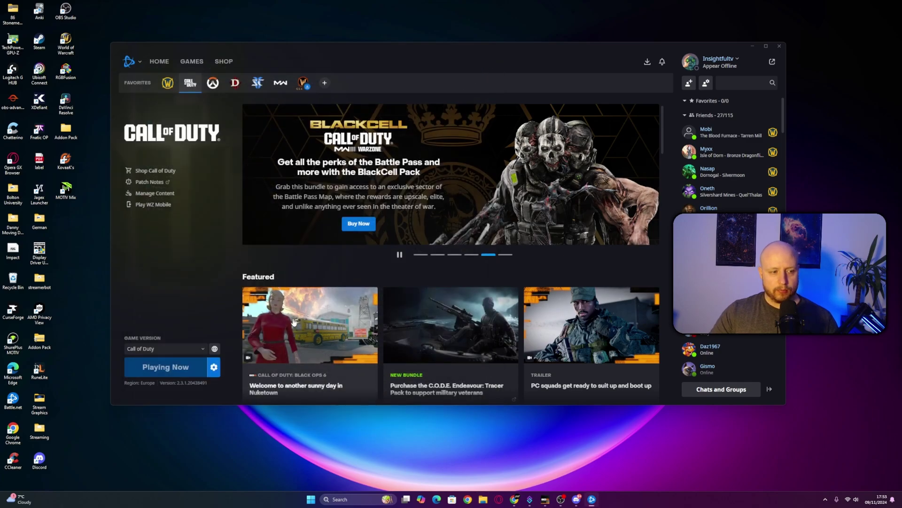
click(214, 366)
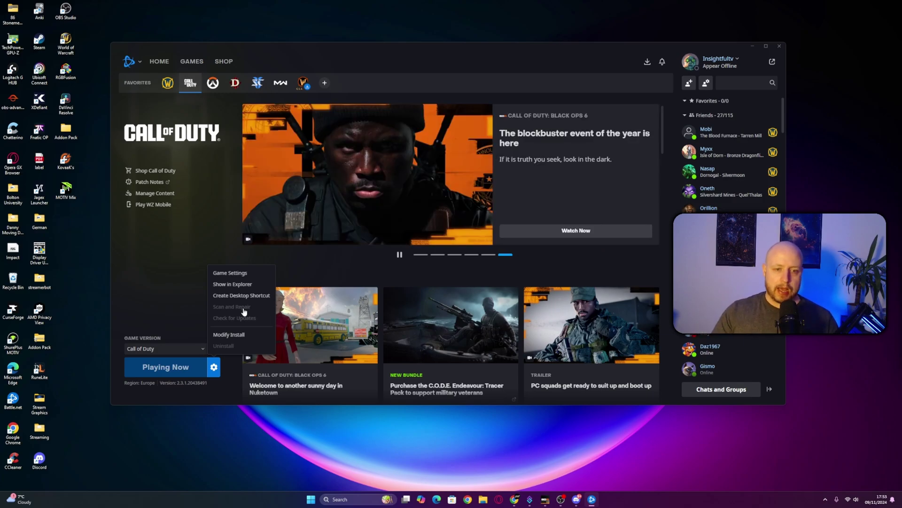
click(184, 287)
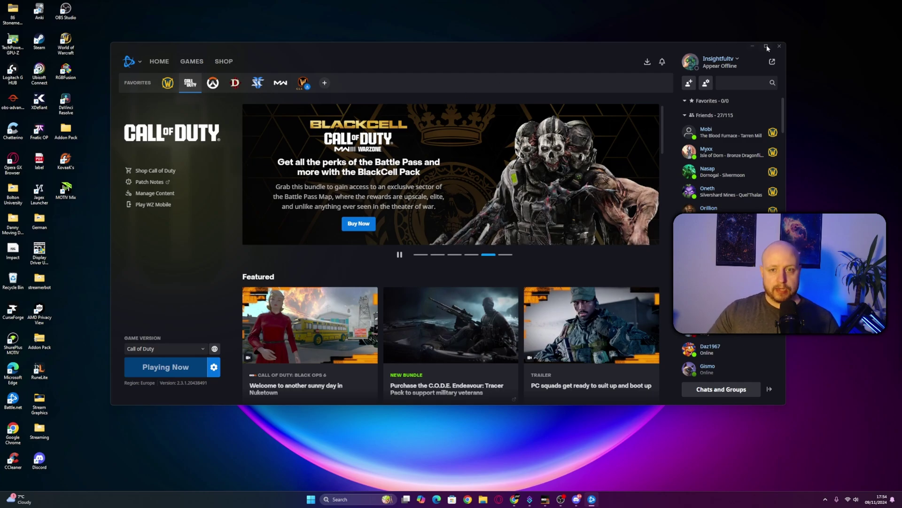
Minimise Battle.net, open a regular Command Prompt from the Start search, then close it.
click(754, 47)
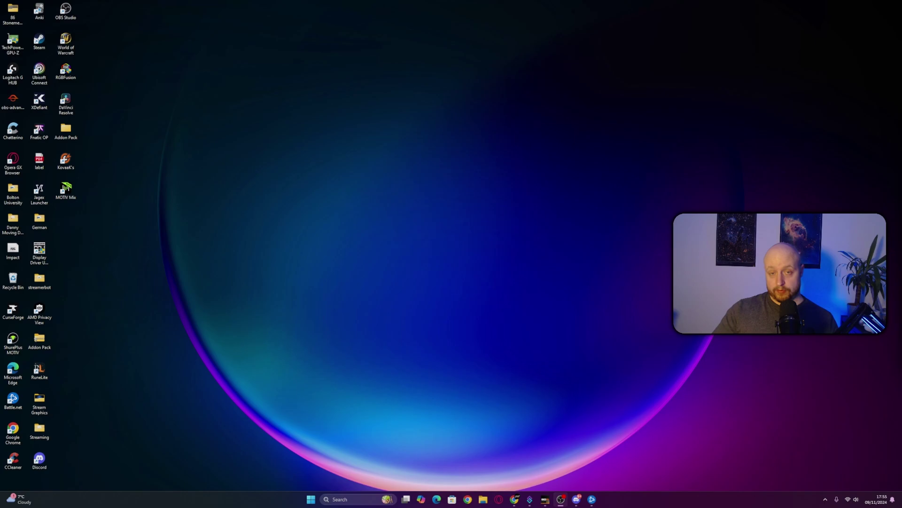
click(312, 502)
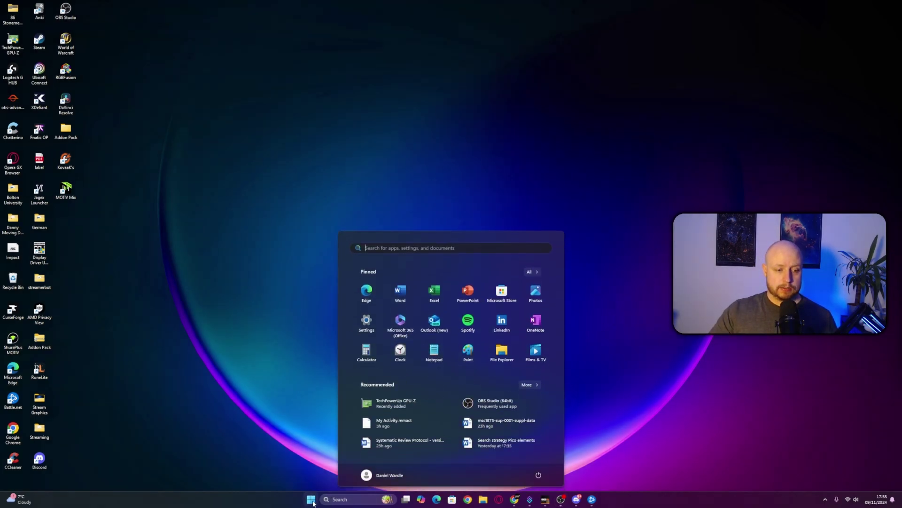
text(cmd)
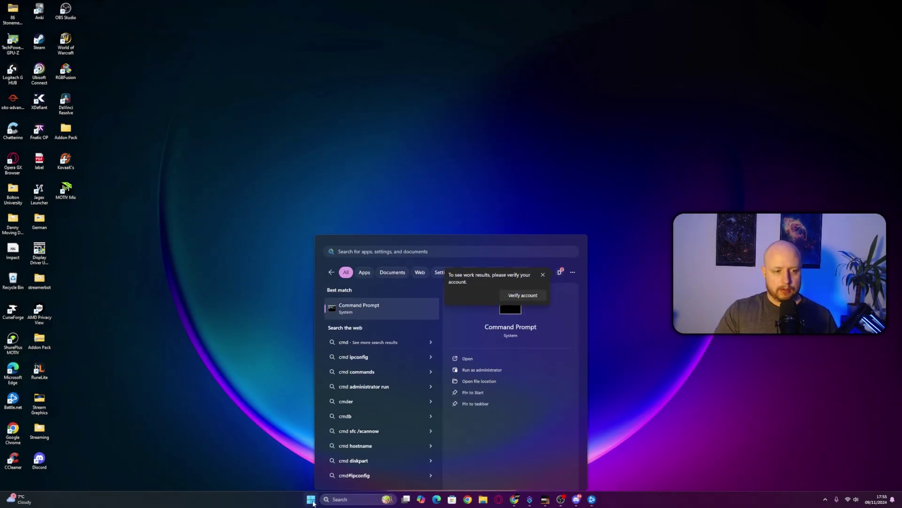
key(Return)
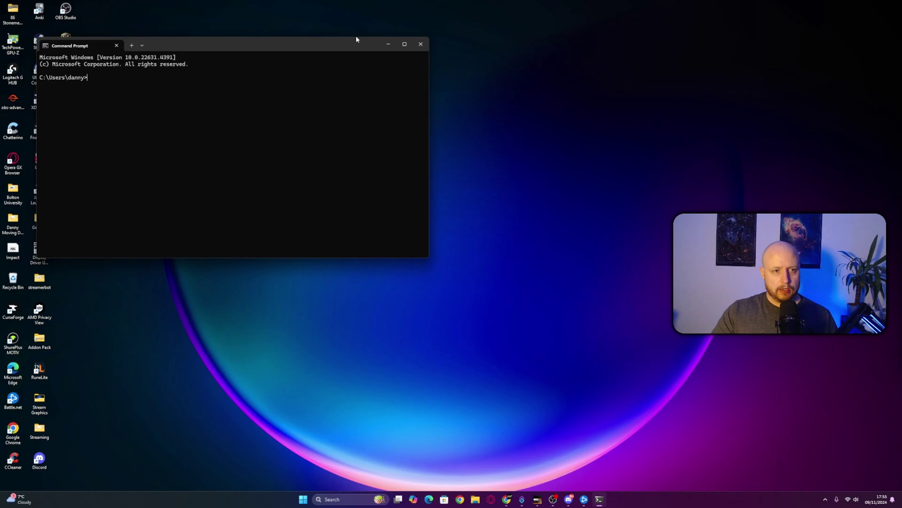
click(416, 45)
Run Command Prompt as administrator, type sfc /scannow, and close the window.
click(311, 500)
text(cmd)
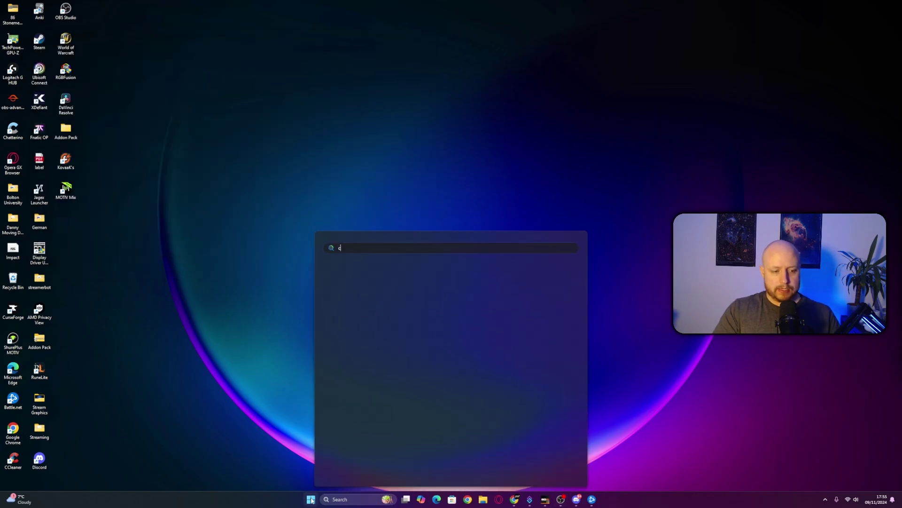
right_click(381, 301)
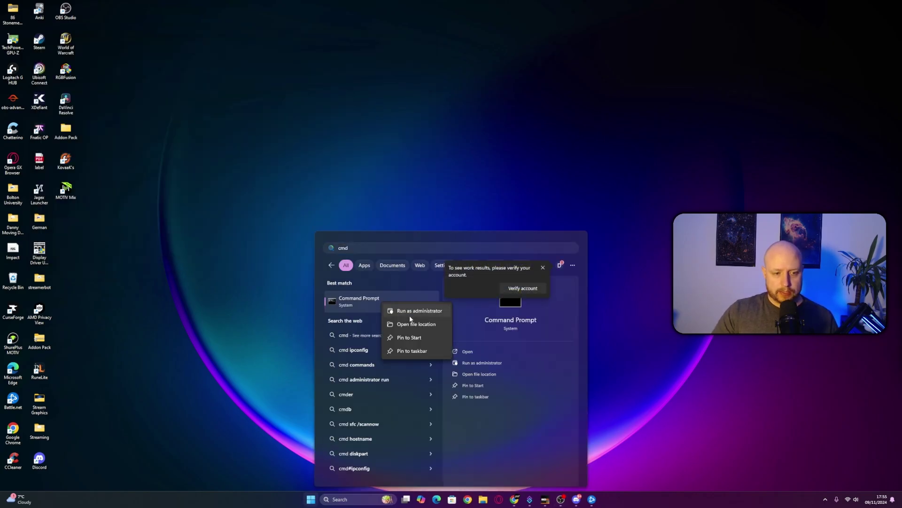
click(410, 316)
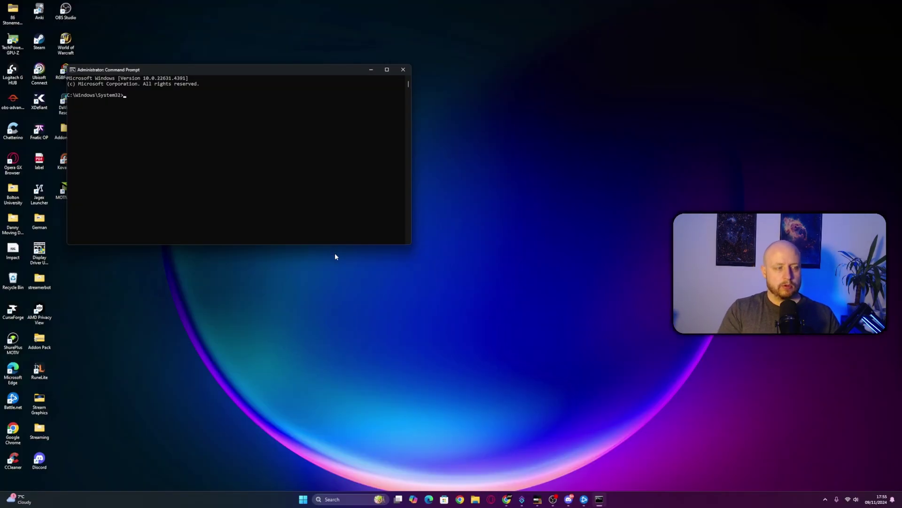
text(sfc /scan)
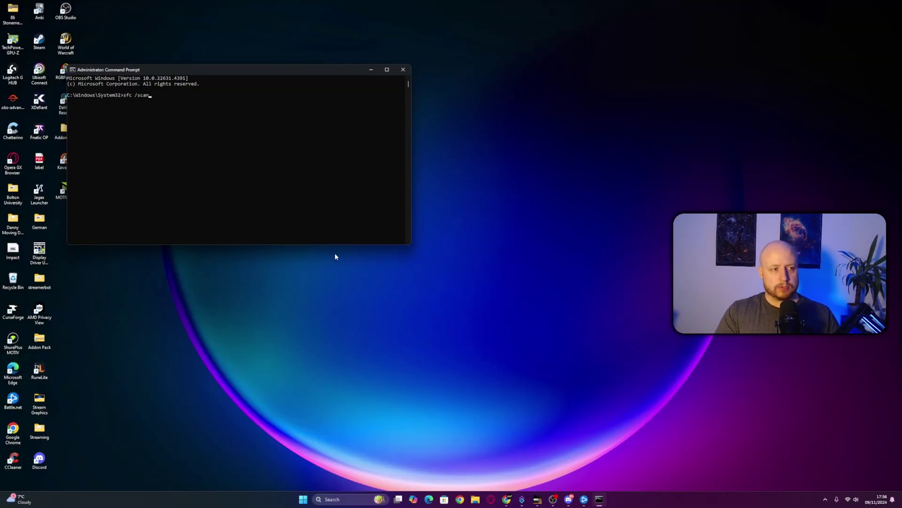
text(now)
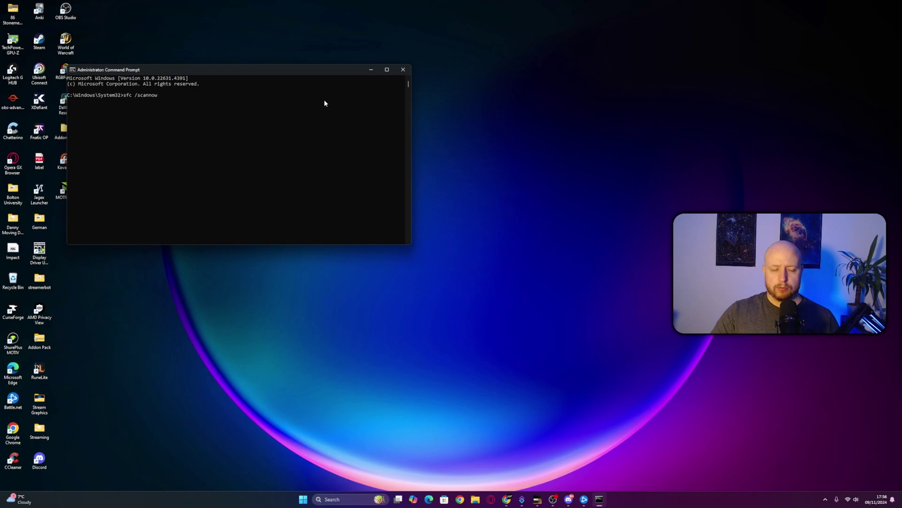
click(403, 69)
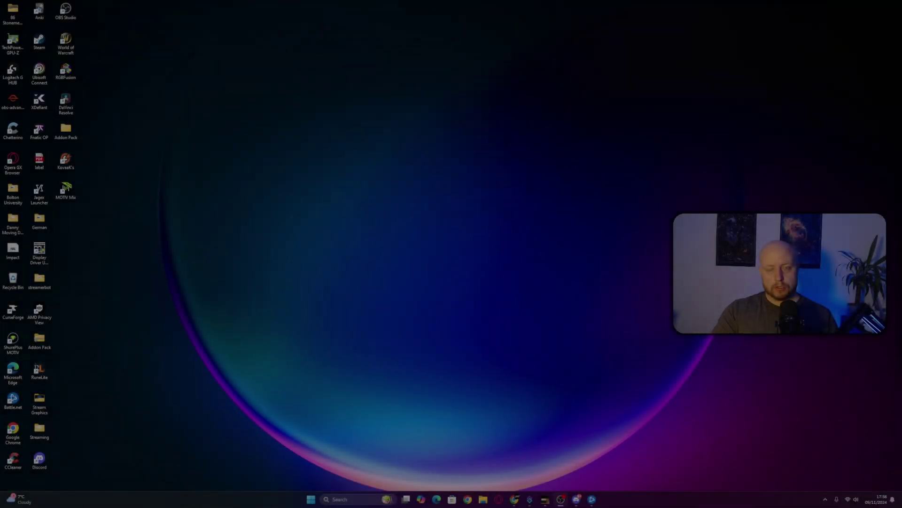
Search 'advanced' to open System Properties, then Performance Options on its Advanced tab.
click(309, 500)
text(adv)
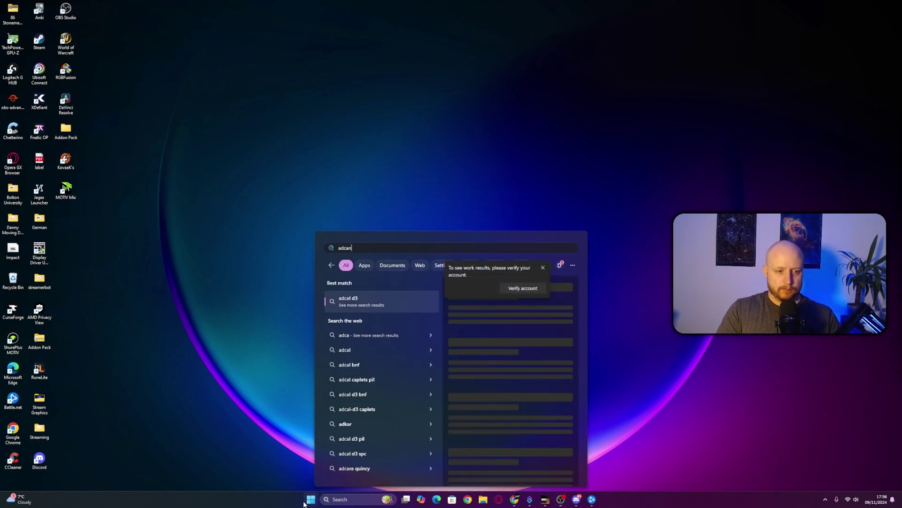
text(anced)
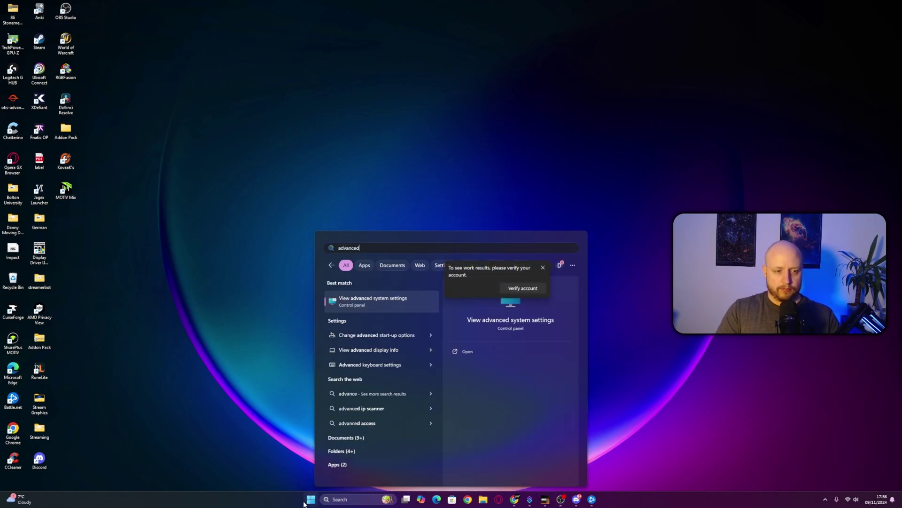
key(Return)
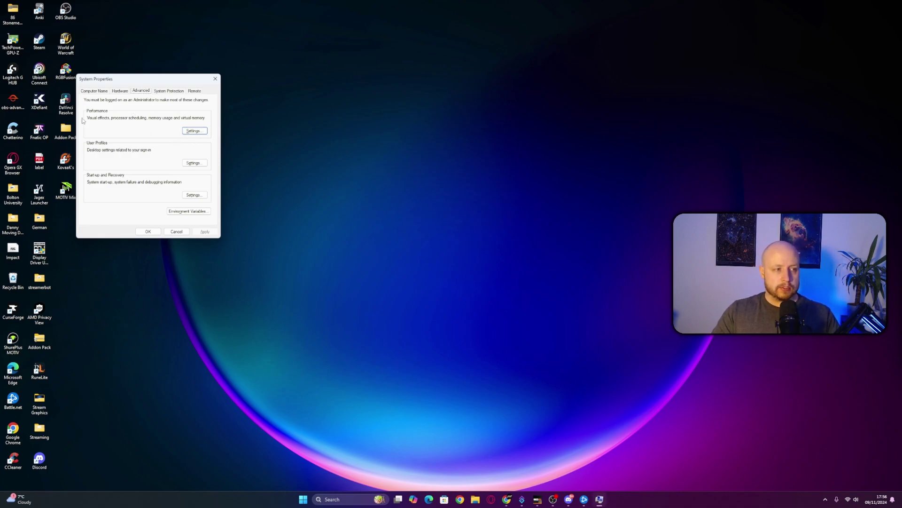
click(200, 132)
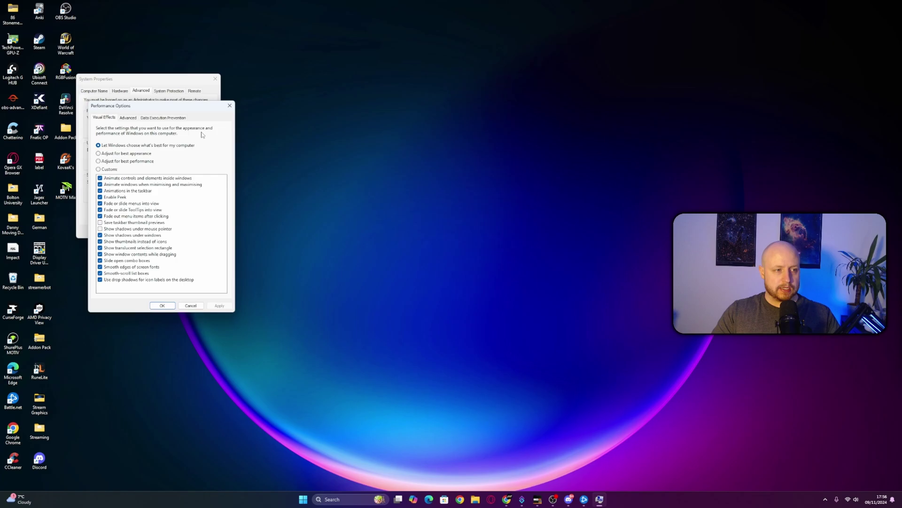
click(131, 117)
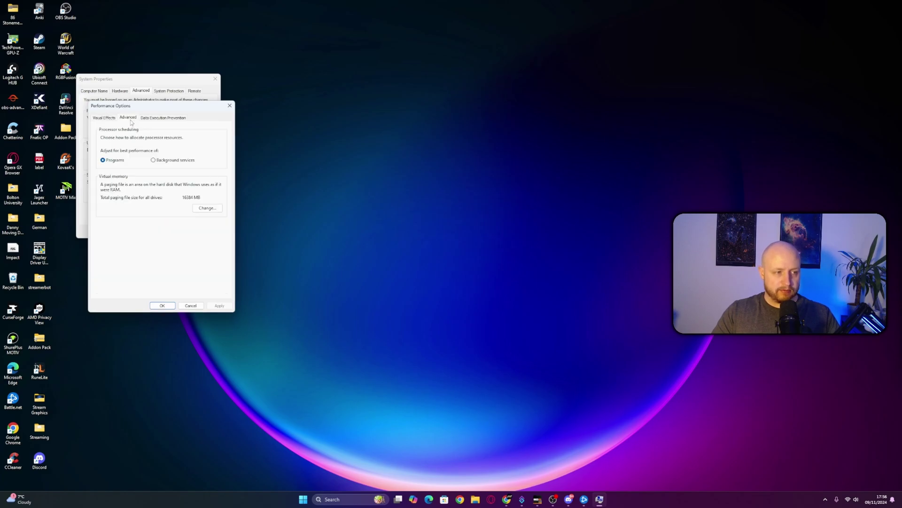
Open Virtual Memory and edit the initial 16384 MB and maximum 32768 MB paging sizes.
click(207, 207)
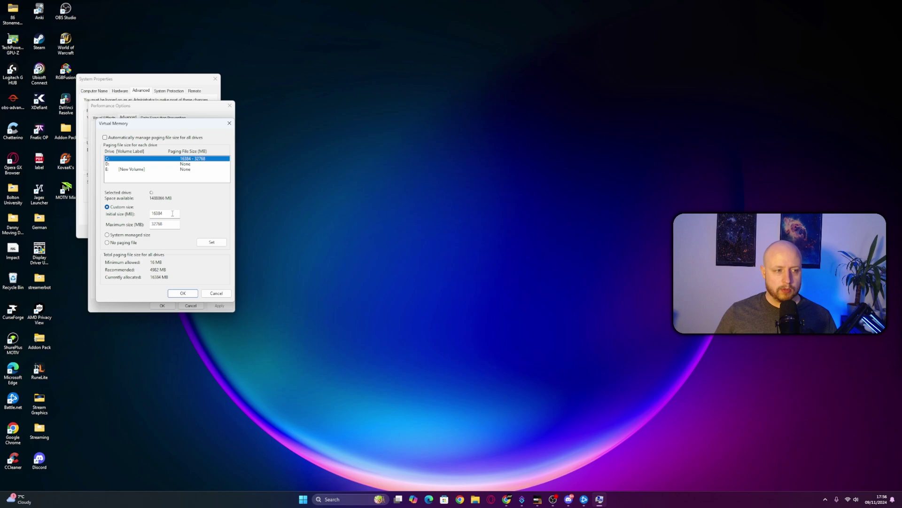
drag(173, 214, 150, 211)
click(167, 224)
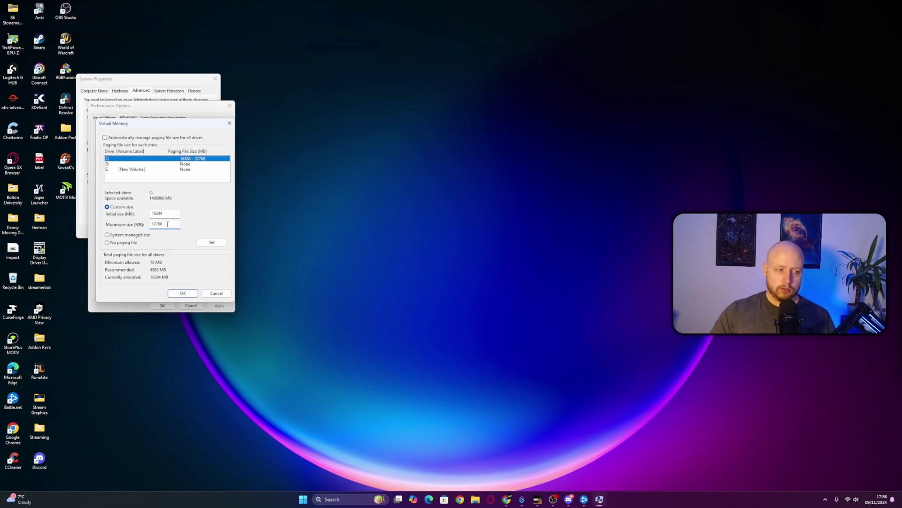
click(166, 212)
double_click(167, 213)
click(168, 224)
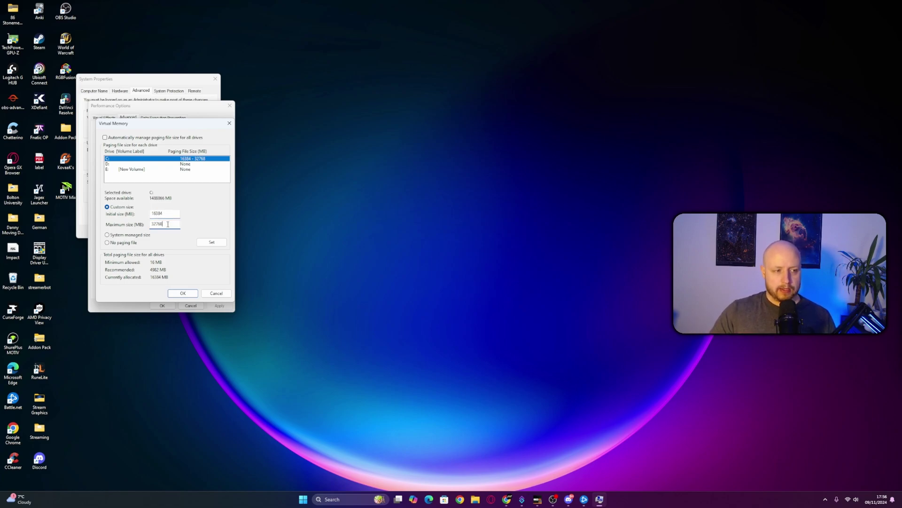
drag(168, 224, 143, 223)
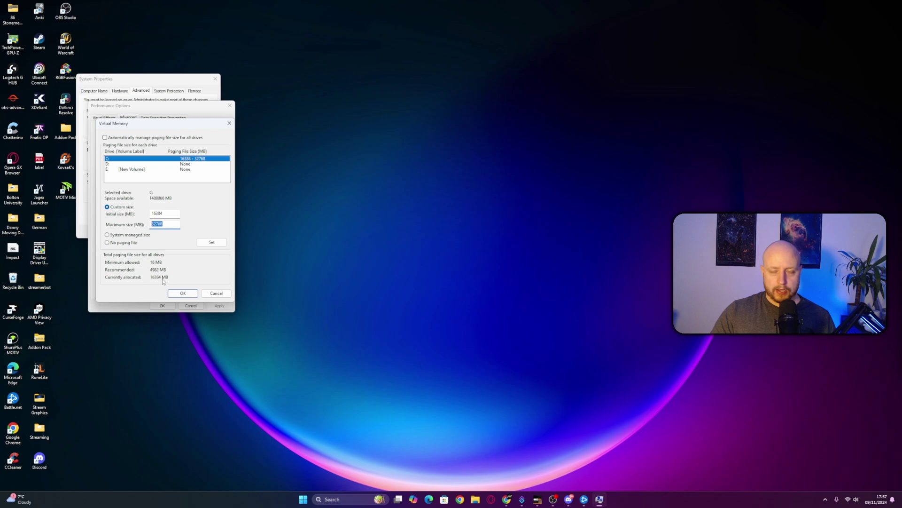
key(shift+Tab)
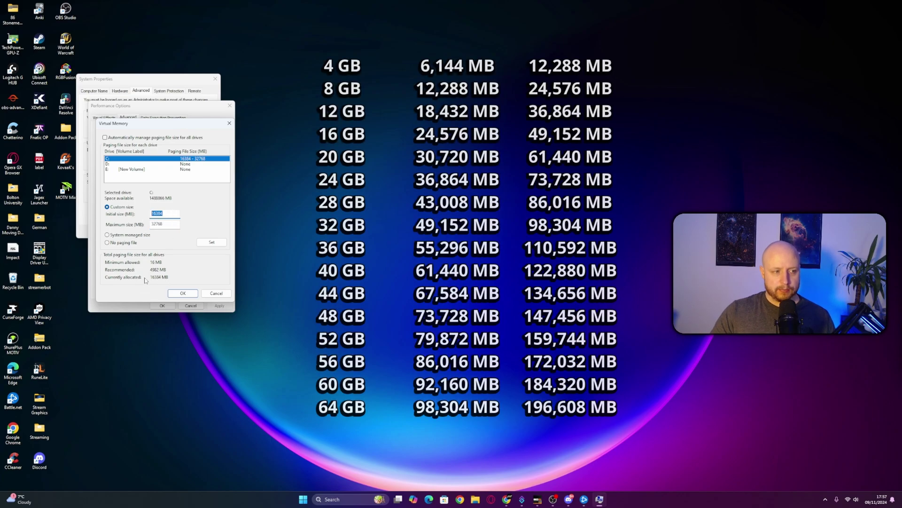
click(163, 224)
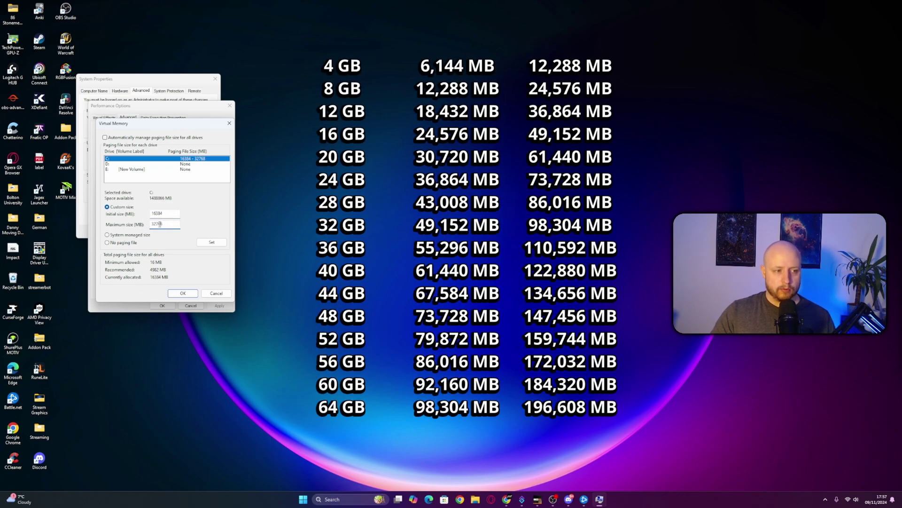
drag(165, 224, 144, 226)
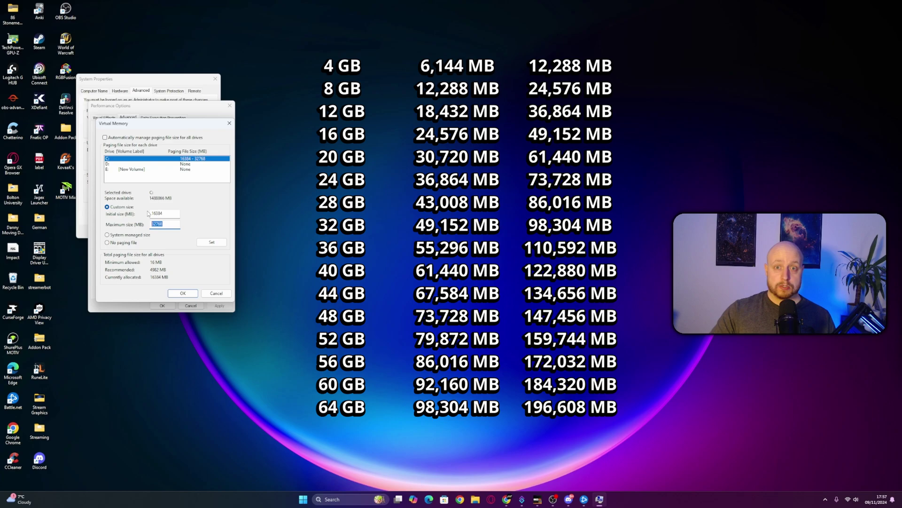
Select drive C: for the custom paging size, then close Virtual Memory and Performance Options.
click(175, 160)
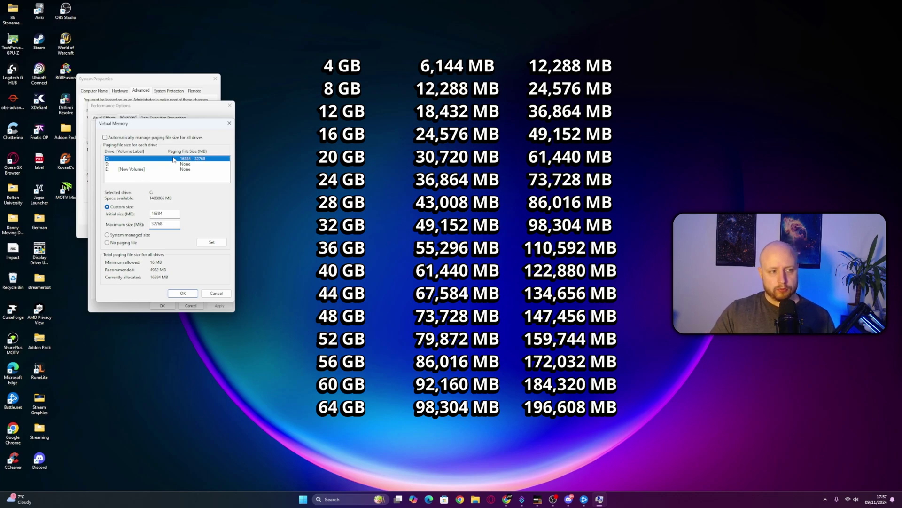
click(227, 125)
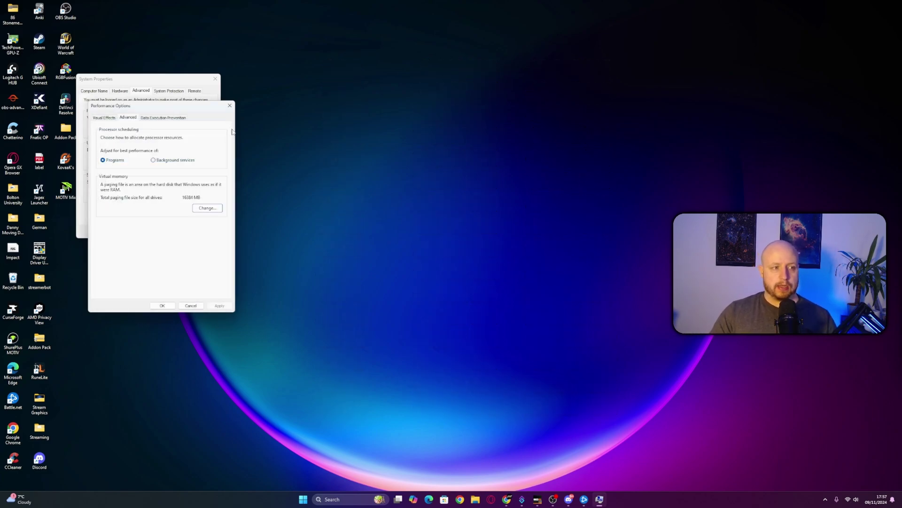
click(230, 105)
Close System Properties, launch GPU-Z via Start search, and move its window into view.
click(215, 78)
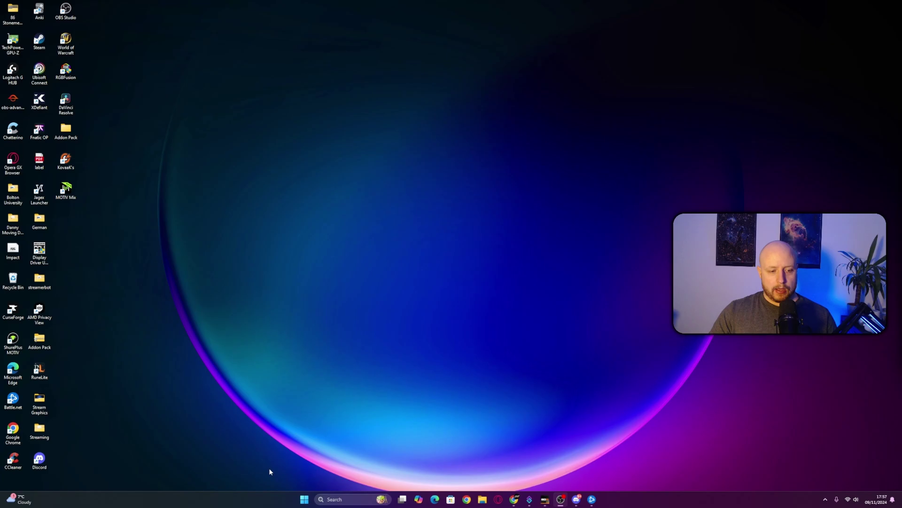
click(310, 498)
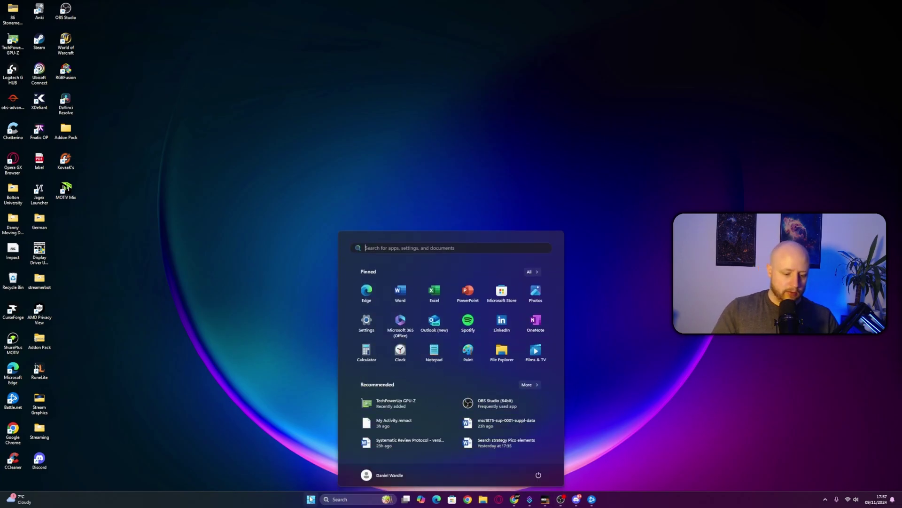
text(gpu)
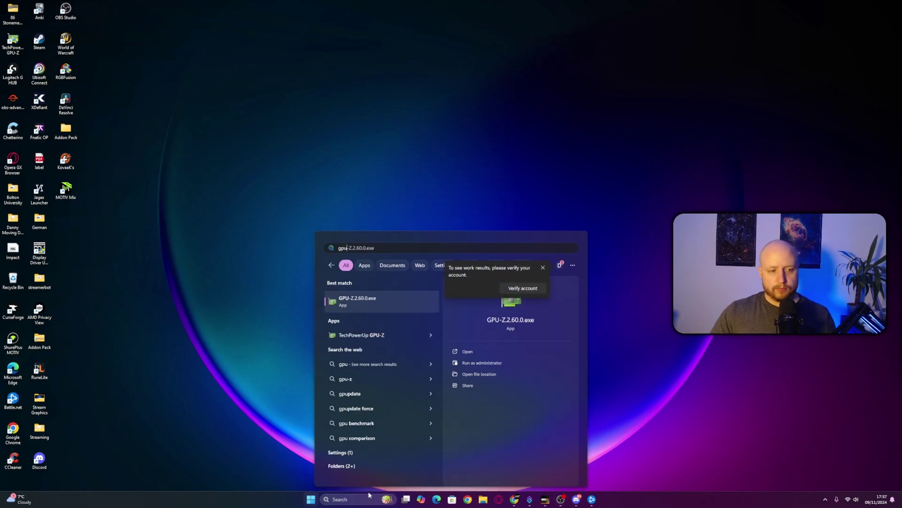
click(377, 303)
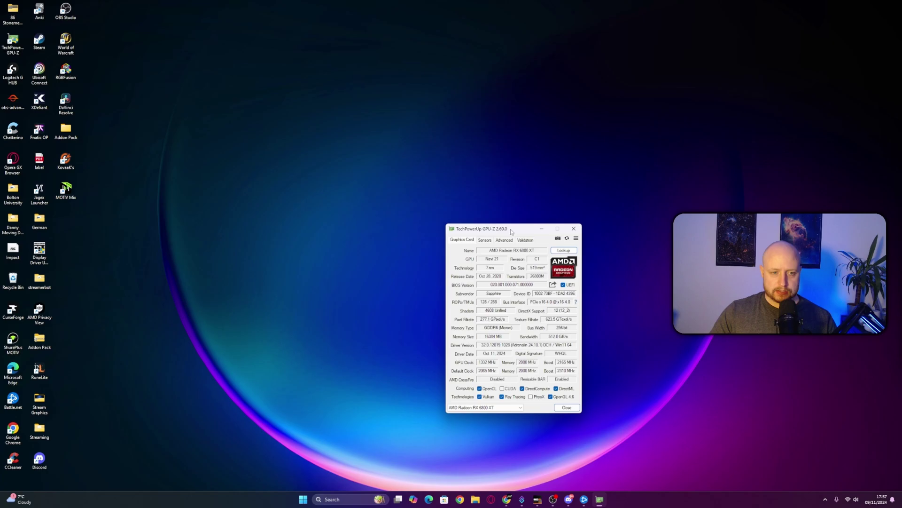
drag(510, 229, 375, 138)
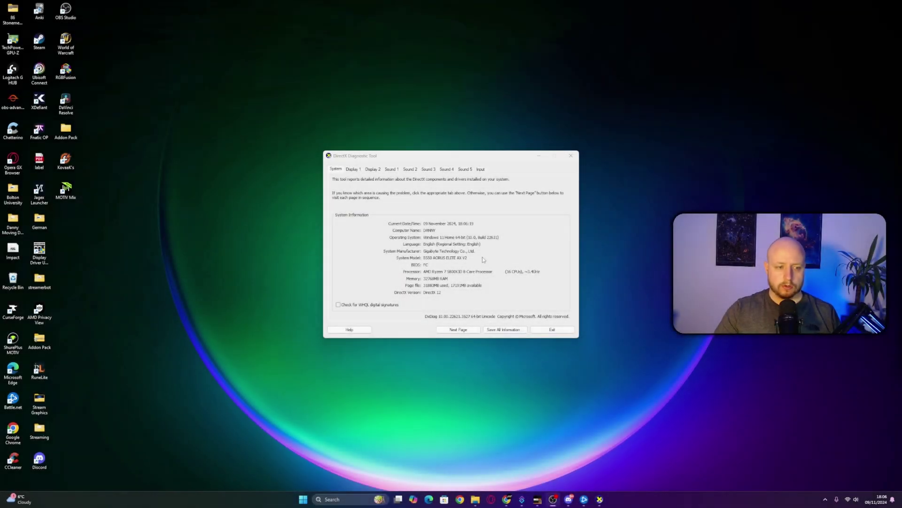
Dismiss the Start menu, check the DirectX 12 version on the System tab, then close dxdiag.
click(307, 500)
click(306, 501)
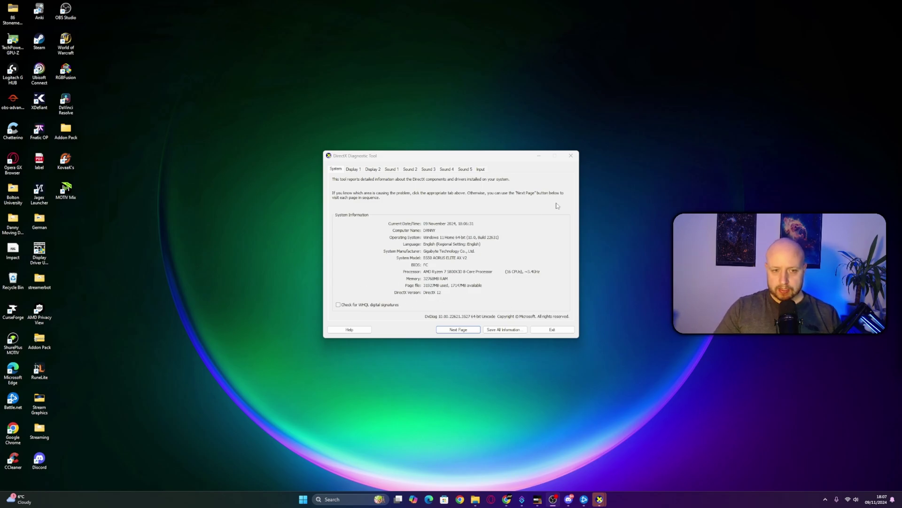
click(572, 156)
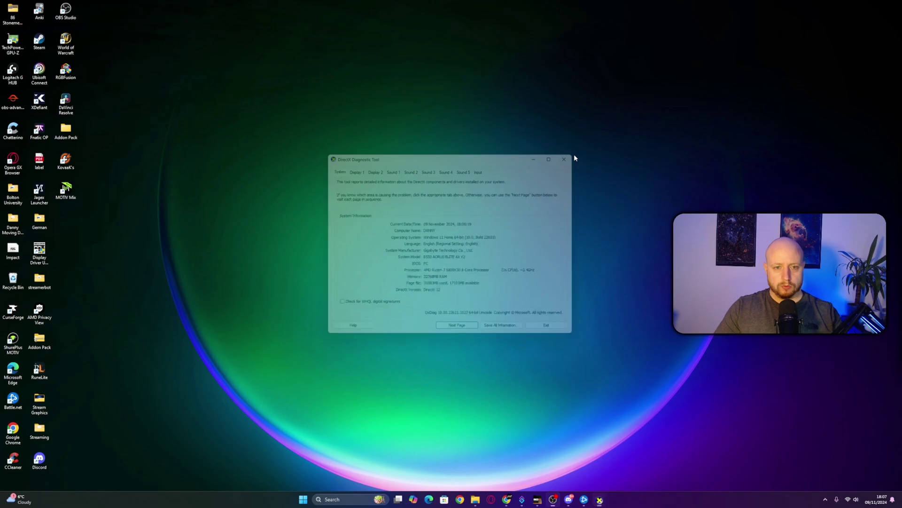
Search 'windows' from Start and open the Check for updates settings page.
click(311, 499)
text(windows)
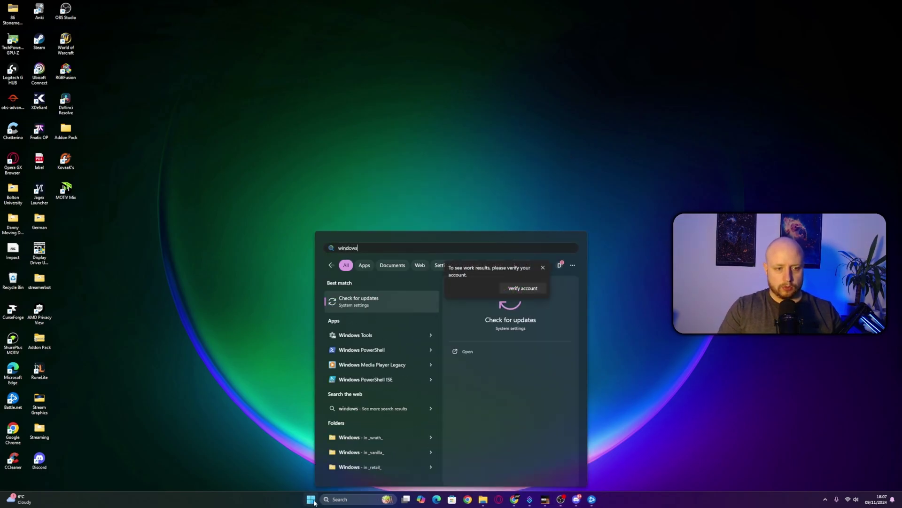
key(Return)
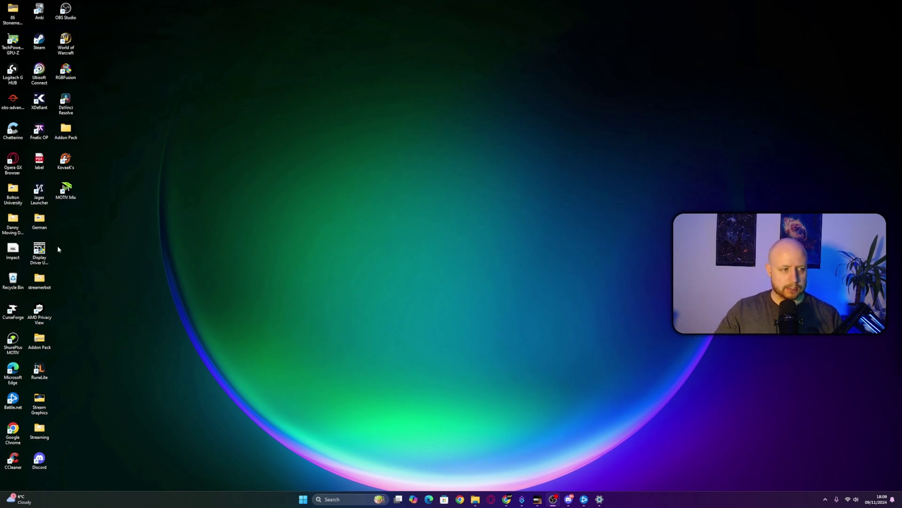
Launch DDU, declining the website update and dismissing the support notice and Safe Mode warning.
double_click(39, 251)
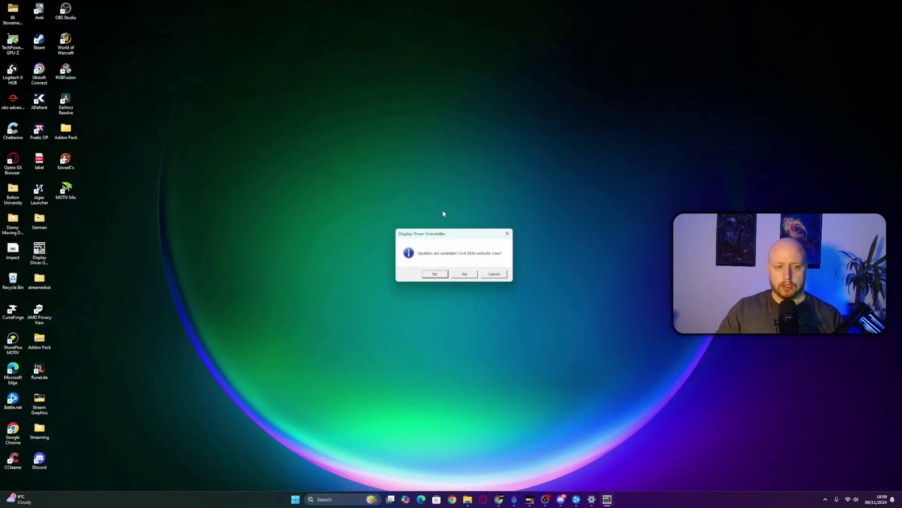
click(466, 278)
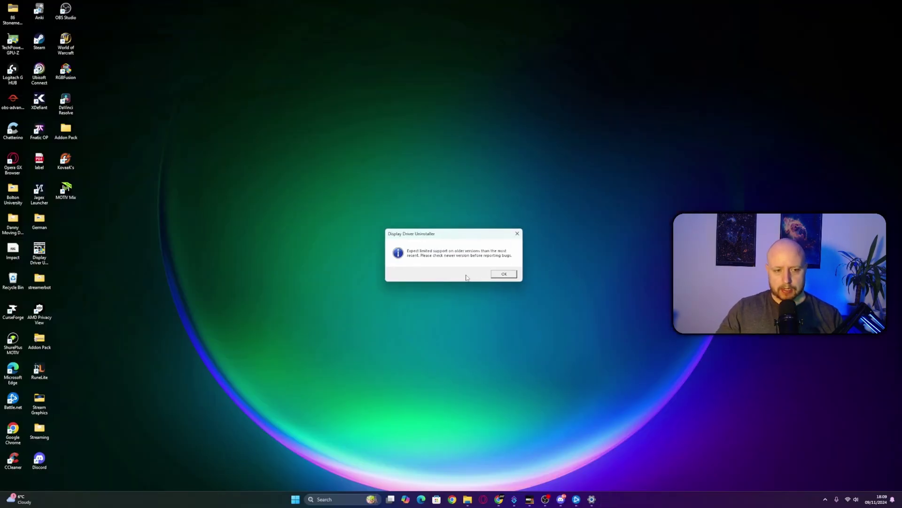
click(504, 275)
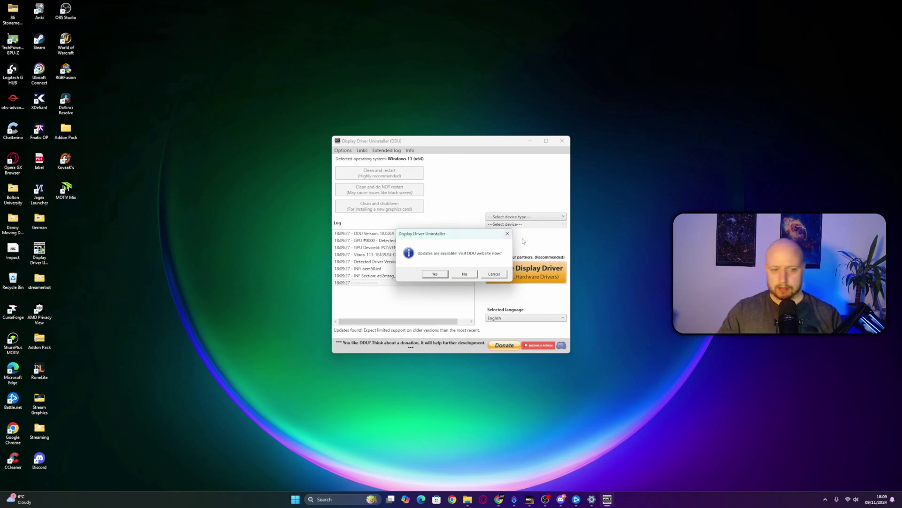
click(507, 234)
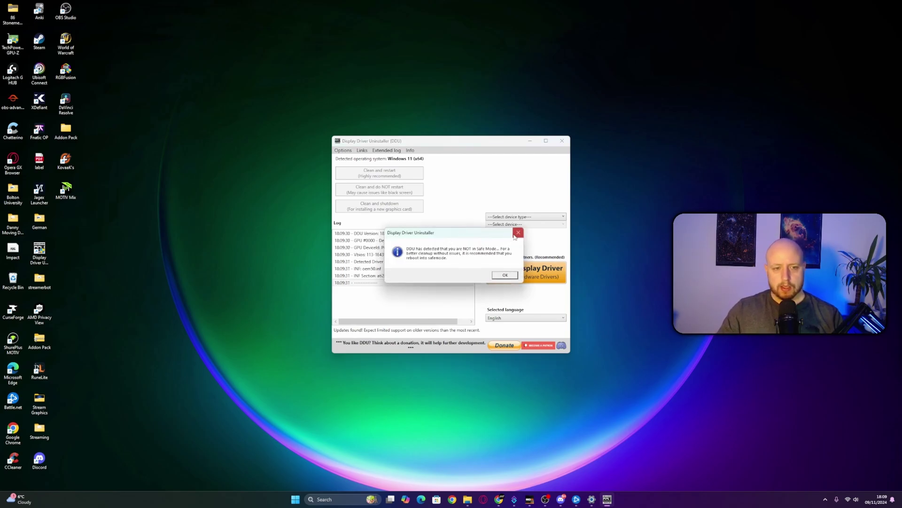
click(519, 232)
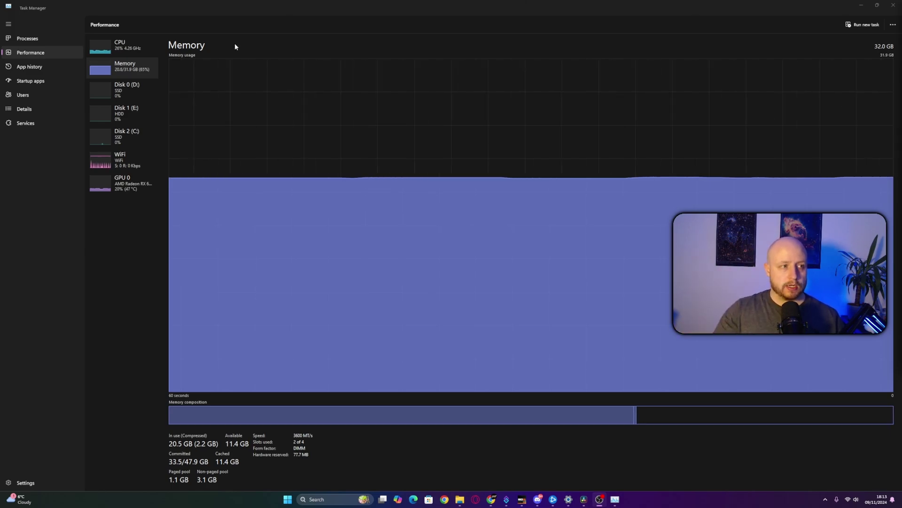
Show the CPU page for the Ryzen 7 5800X3D: 8 cores, 16 logical processors, 4.29 GHz.
click(124, 49)
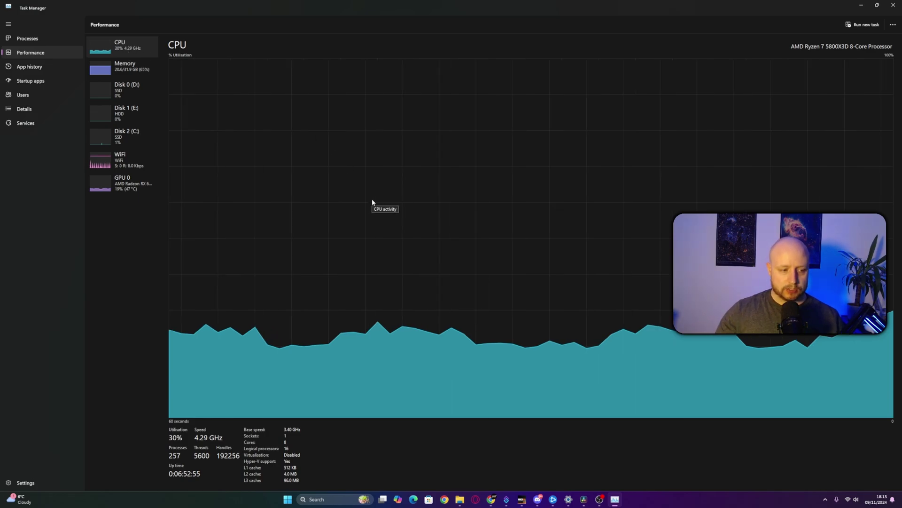